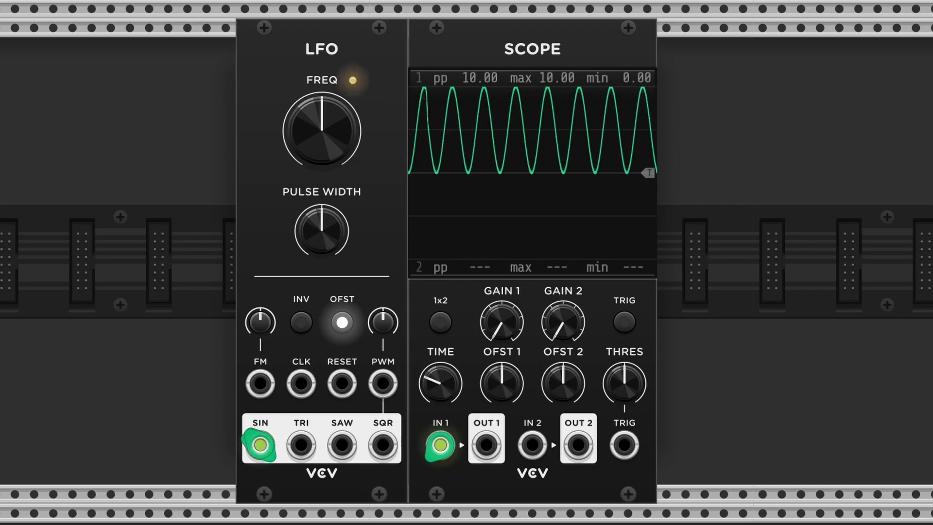
Move the scope's input cable from the LFO's sine output to the triangle output, then to the square output
left_click_drag(260, 444, 302, 445)
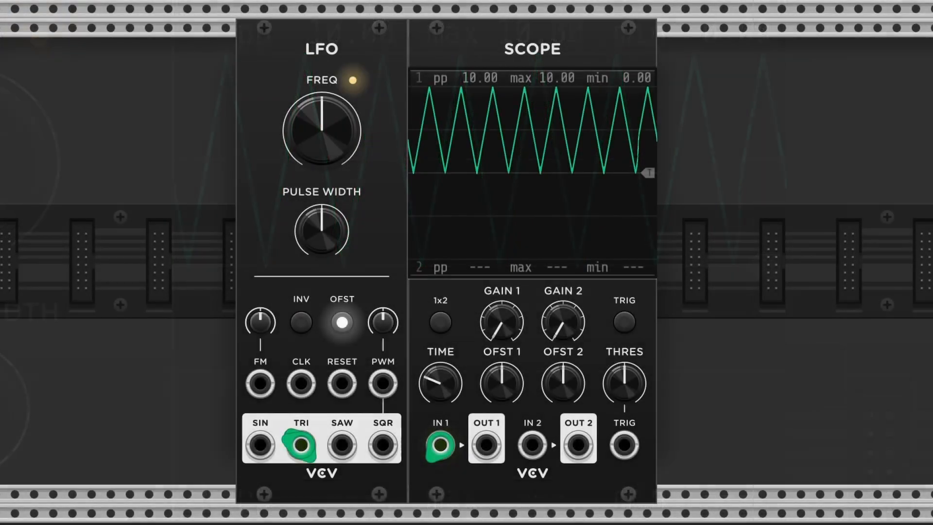
mouse_move(305, 441)
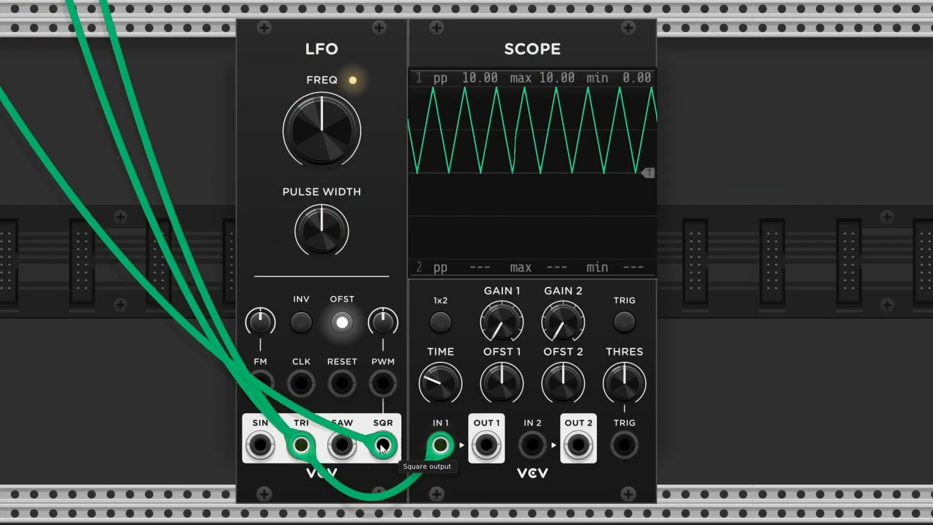
left_click_drag(304, 441, 383, 445)
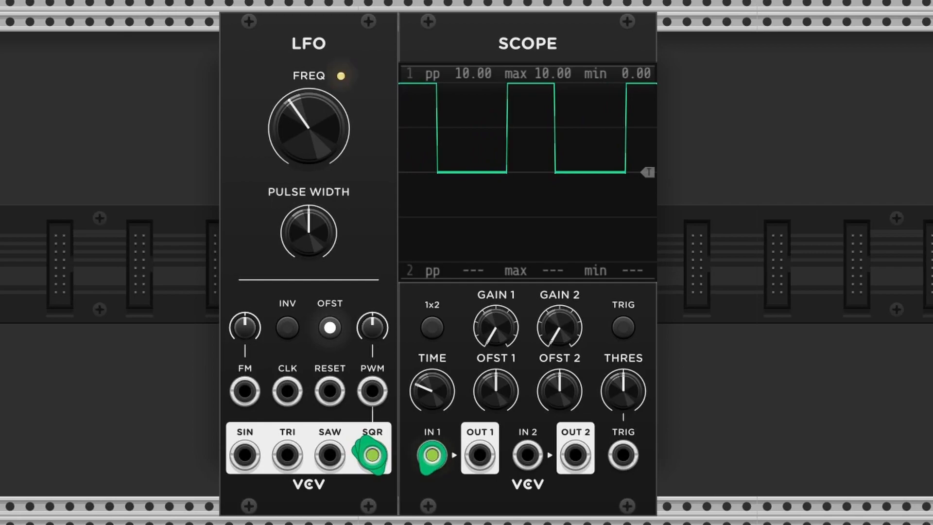
Raise the LFO frequency to about 33 Hz, then reset the frequency knob to its default
mouse_move(309, 129)
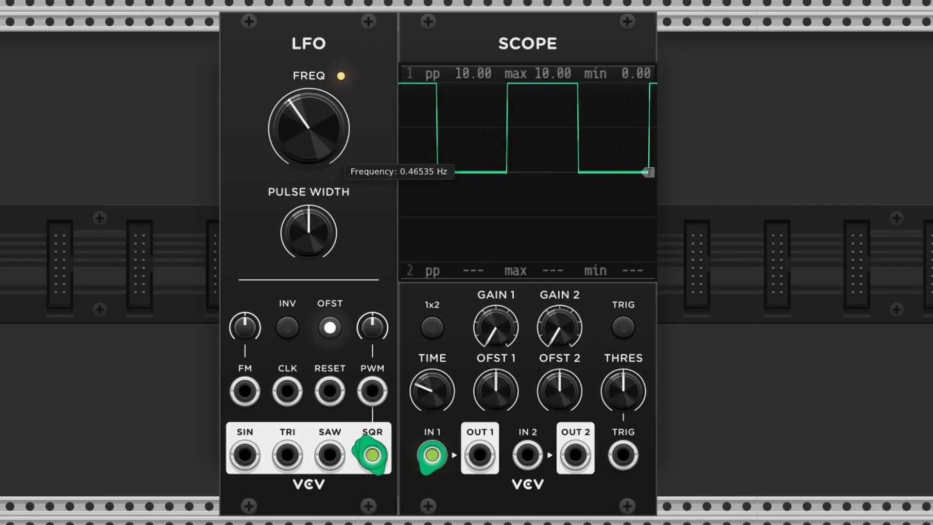
left_click_drag(309, 128, 309, 85)
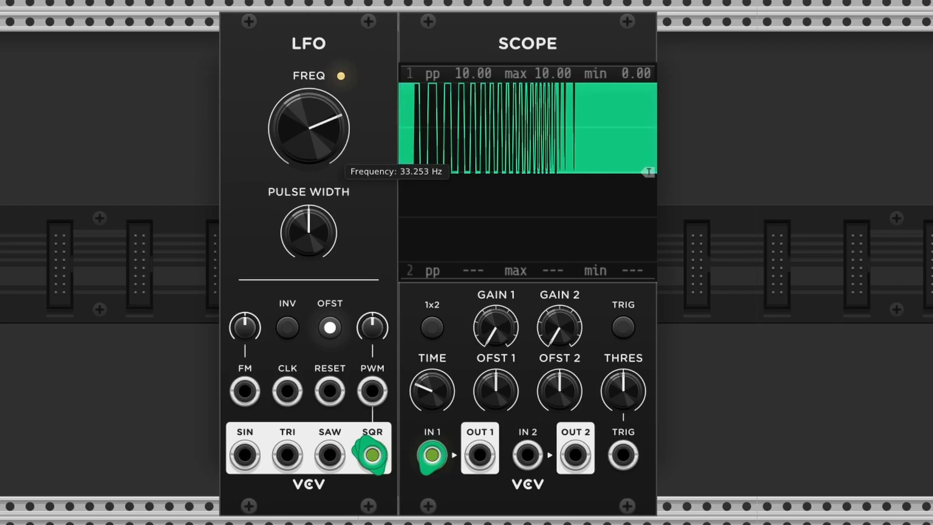
double_click(303, 118)
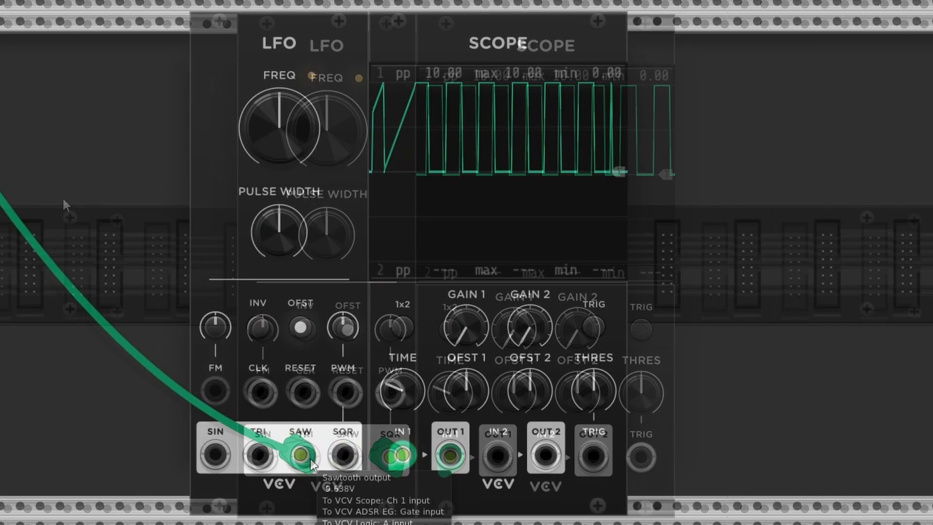
Cycle the LFO x EG module through each waveform type up to the step sequencer and back to sine
left_click_drag(62, 196, 301, 455)
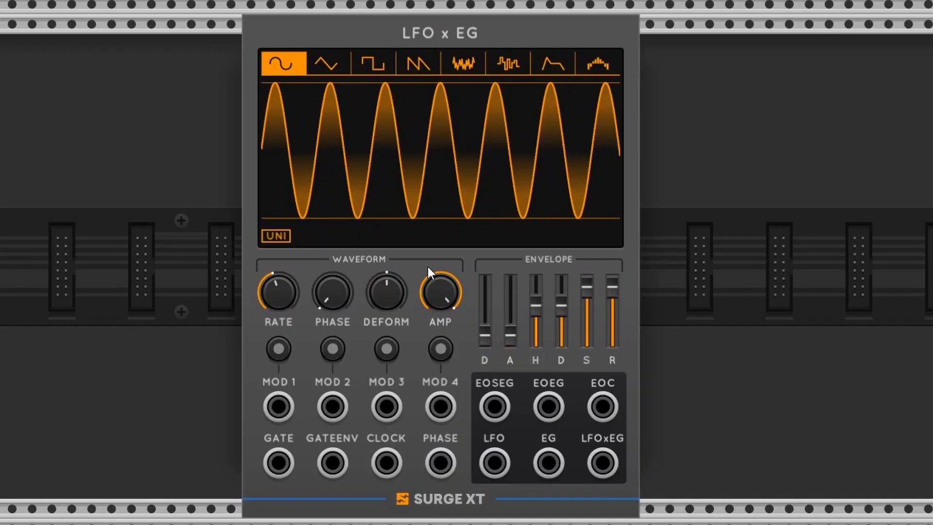
left_click(335, 64)
left_click(374, 63)
left_click(418, 63)
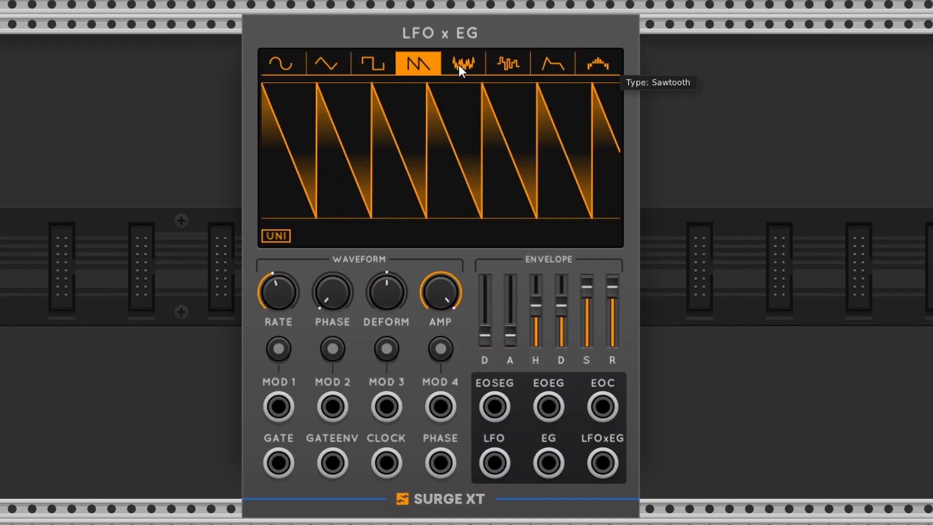
left_click(463, 63)
left_click(506, 64)
left_click(552, 63)
left_click(597, 64)
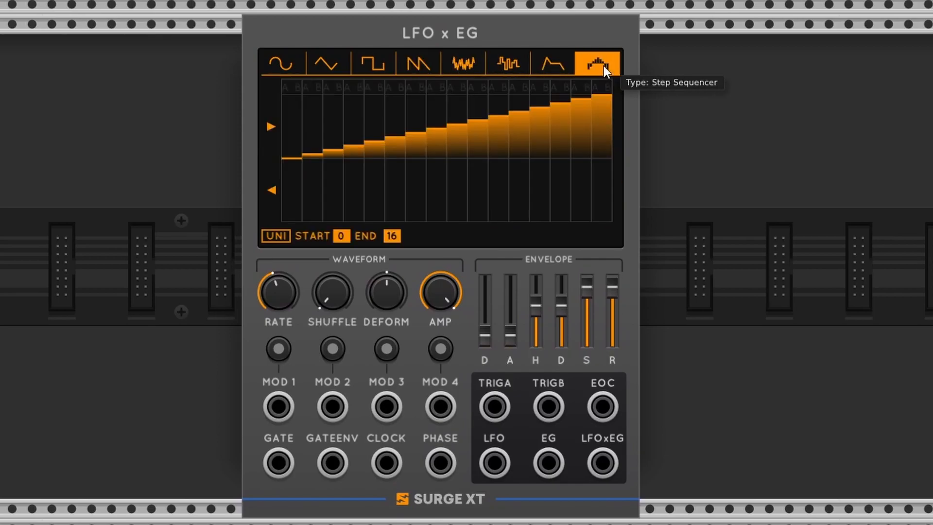
left_click(293, 68)
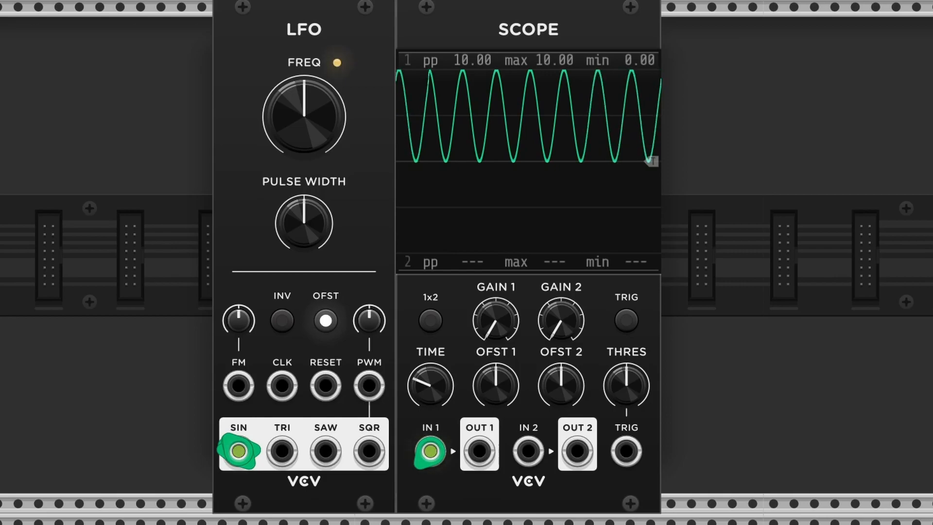
Reset the PWM amount and sweep the LFO pulse width up to about 97% and back down to minimum
mouse_move(304, 117)
left_mouse_down()
mouse_move(305, 53)
mouse_move(304, 131)
left_mouse_up()
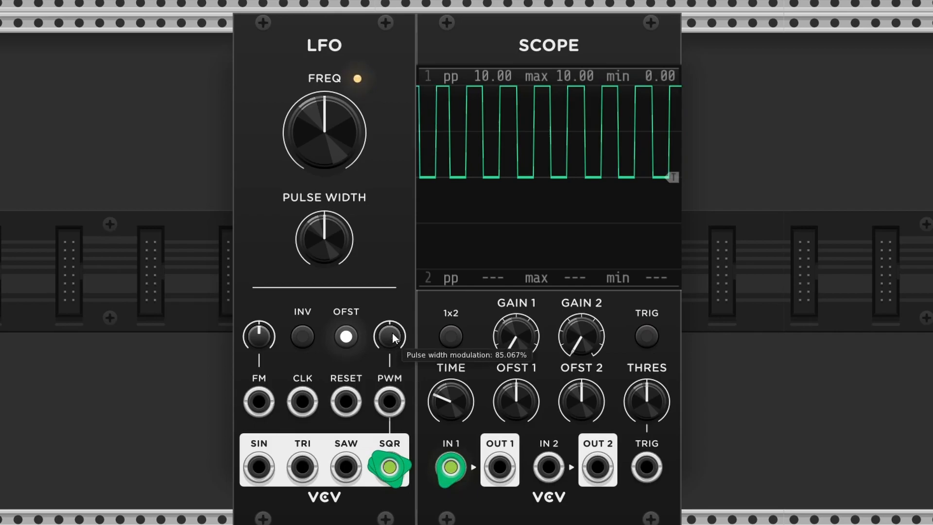
double_click(390, 335)
left_click_drag(325, 251, 325, 194)
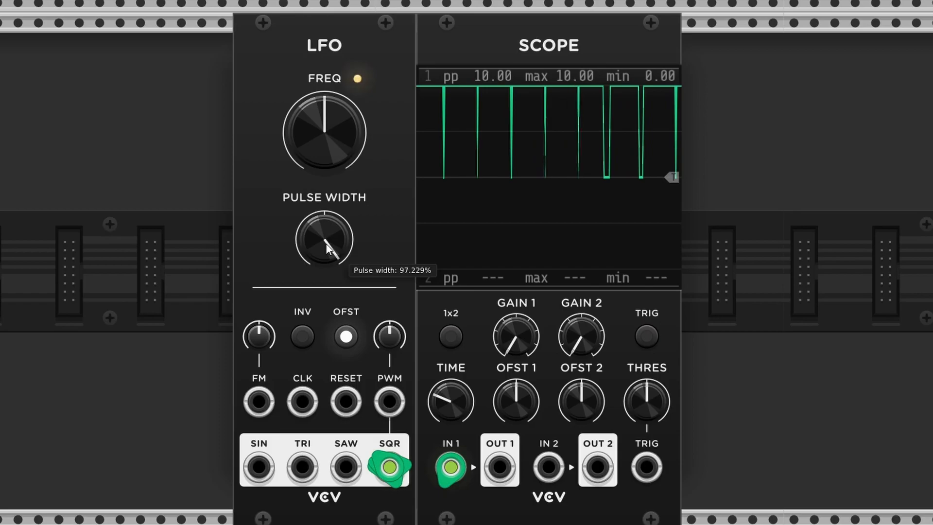
left_click_drag(325, 244, 326, 328)
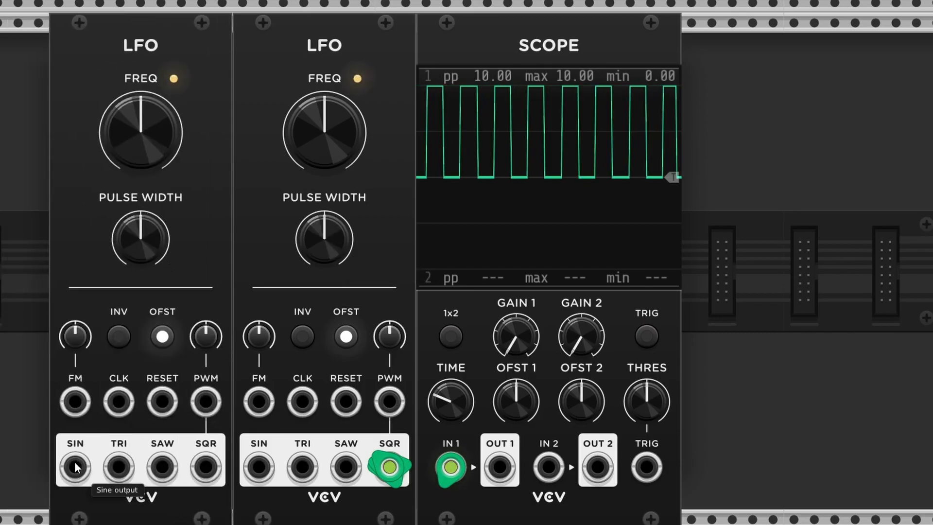
Patch the second LFO's sine output into the first LFO's PWM input and turn up the PWM amount and pulse width
left_click_drag(74, 466, 390, 402)
left_click_drag(394, 334, 394, 240)
left_click_drag(327, 230, 327, 210)
left_click_drag(352, 268, 351, 268)
left_click_drag(388, 340, 389, 342)
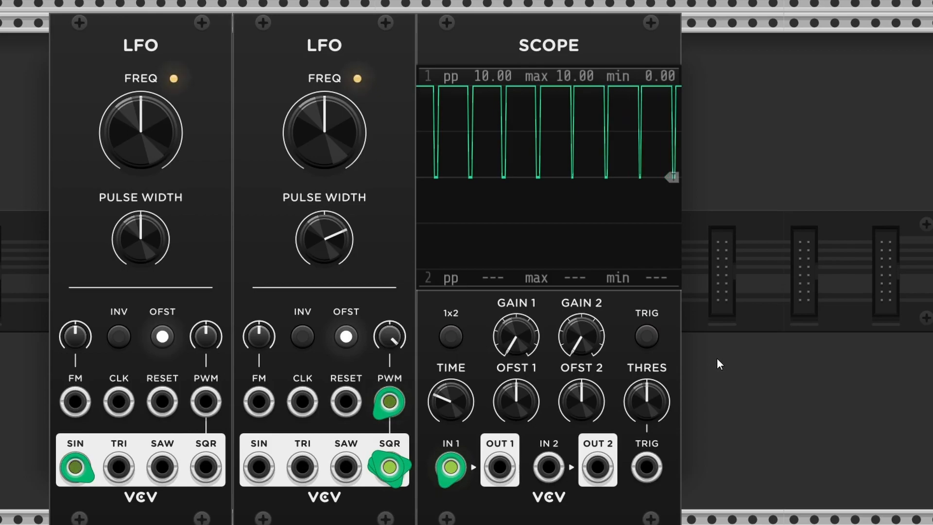
Slow the modulating LFO to about 0.2 Hz and reset the first LFO's pulse width knob
mouse_move(161, 155)
left_mouse_down()
mouse_move(160, 167)
mouse_move(156, 144)
left_mouse_up()
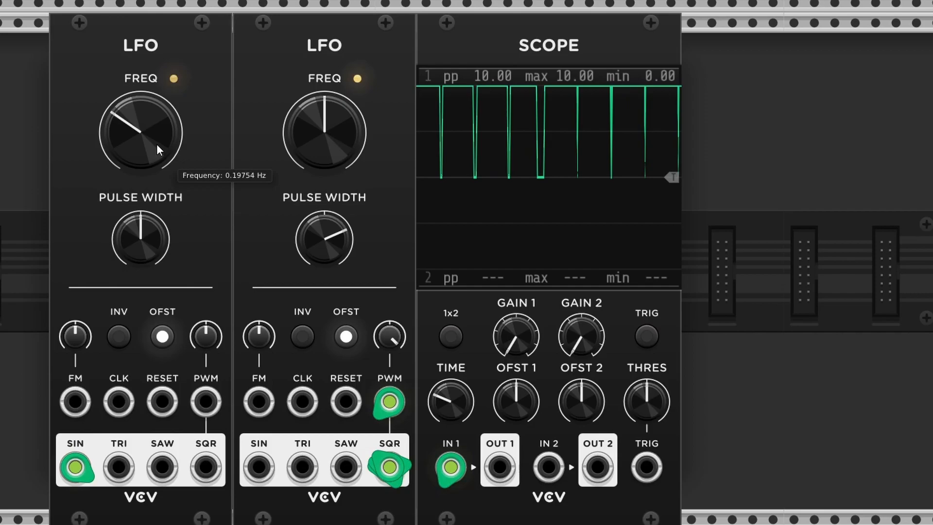
double_click(324, 243)
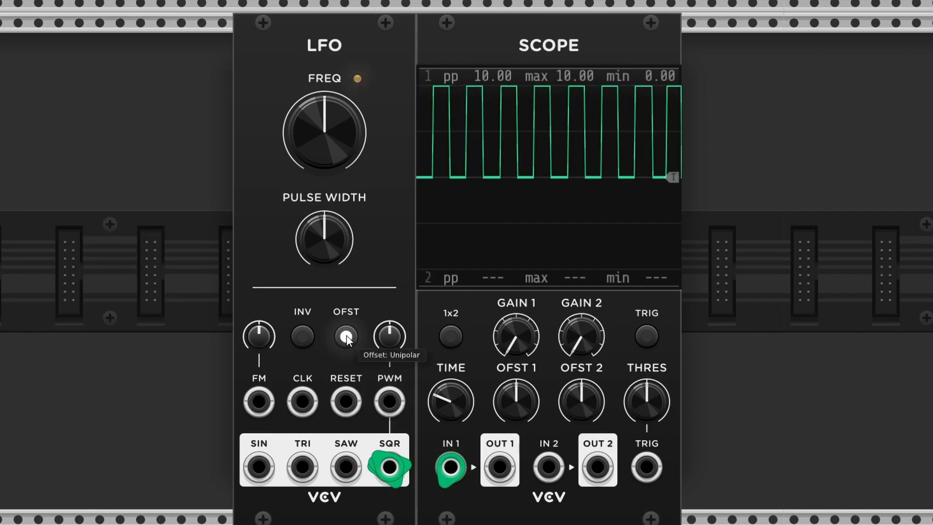
Toggle the LFO offset between bipolar and unipolar twice, ending on unipolar, and toggle the invert switch
left_click(346, 336)
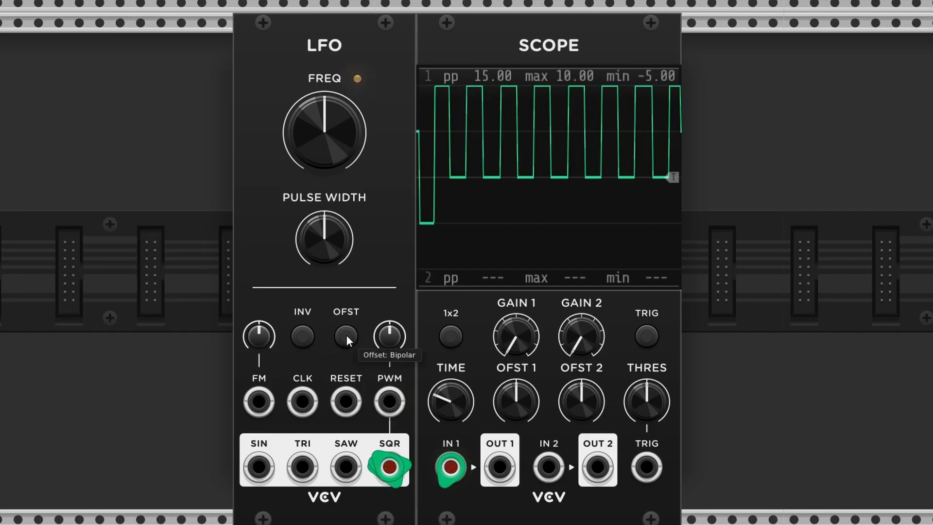
left_click(346, 337)
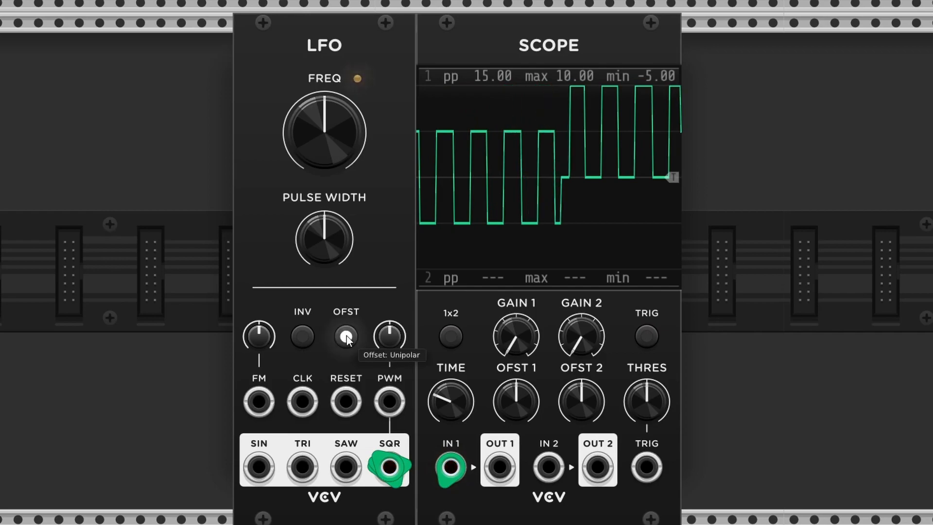
left_click(346, 336)
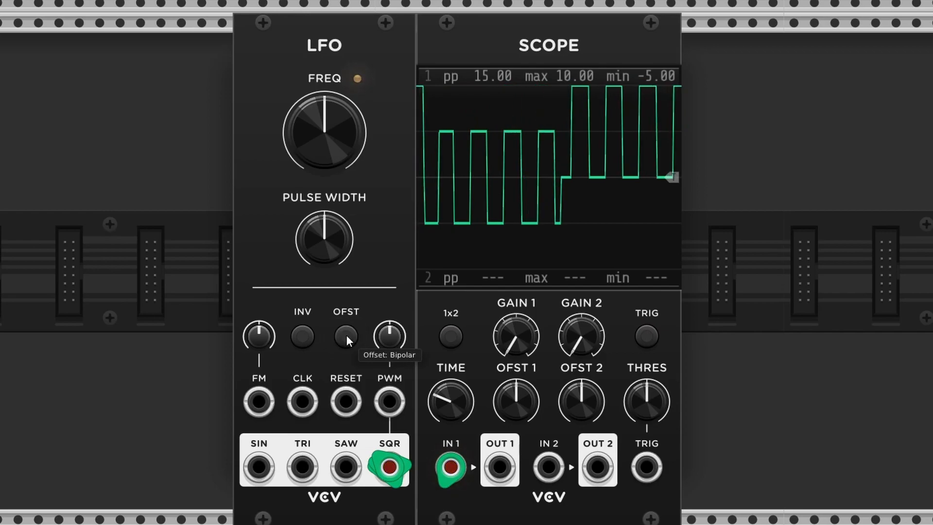
left_click(346, 337)
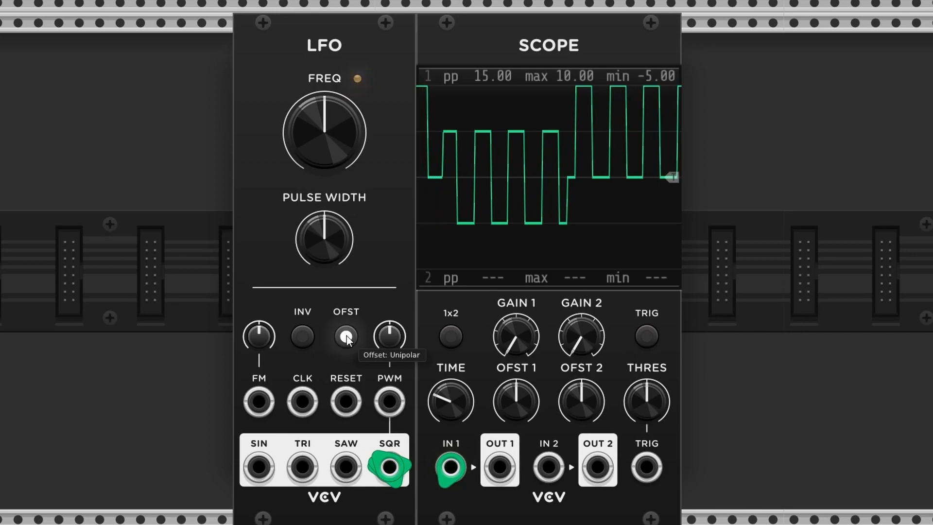
left_click(303, 336)
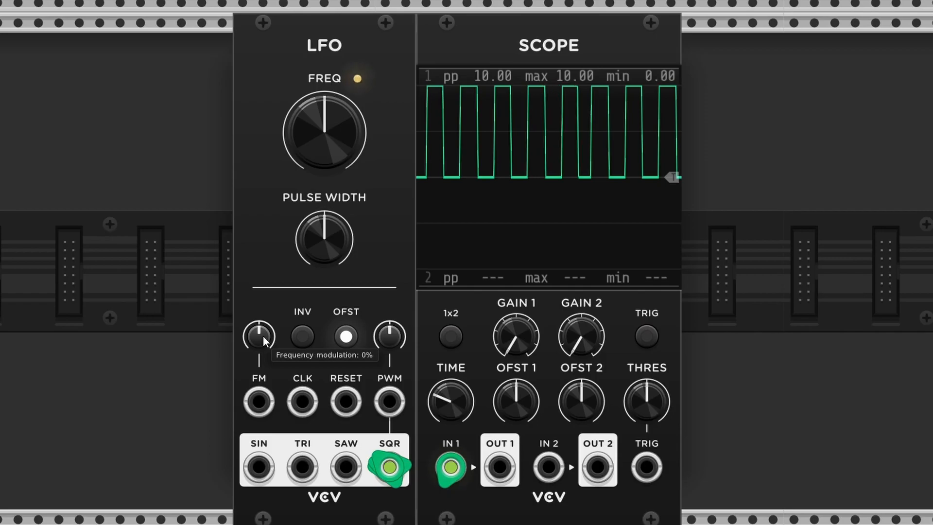
Duplicate the LFO, place the copy beside it, and patch the copy's sine output into the original's FM input
key("ctrl+d")
left_click_drag(468, 51, 238, 64)
left_click_drag(77, 466, 259, 402)
Adjust the FM amount on the modulated LFO and lower the modulating LFO's frequency
left_click_drag(260, 352, 260, 329)
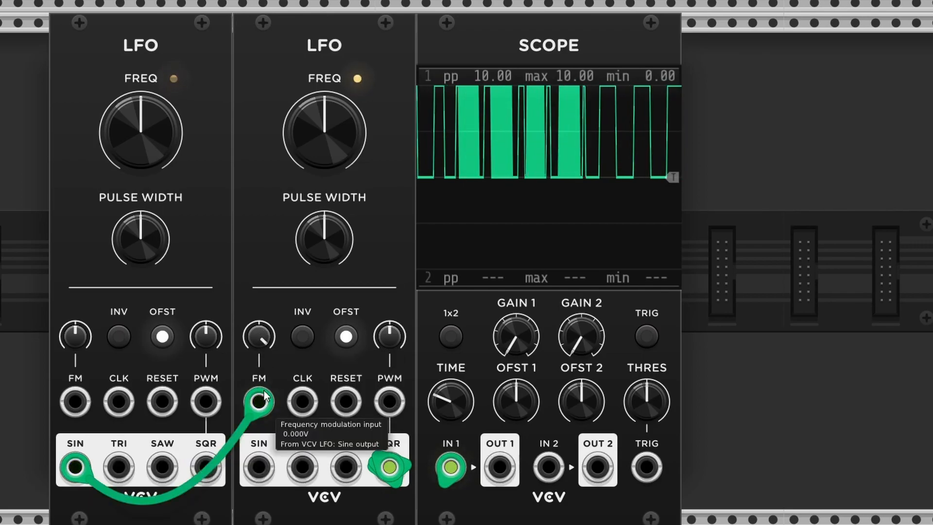
left_click_drag(141, 131, 141, 155)
left_click_drag(259, 335, 259, 354)
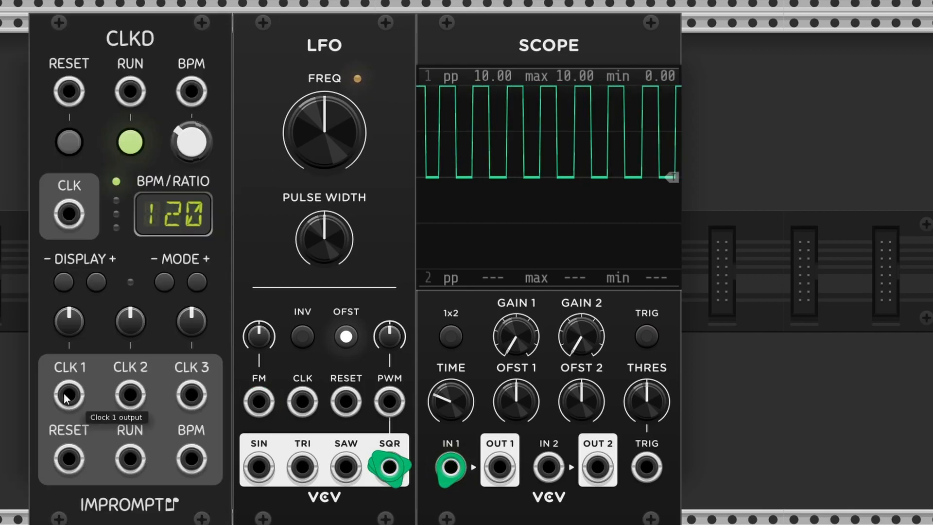
Patch the clock module's CLK 1 output into the LFO's CLK input and set the master clock to about 97 BPM
left_click_drag(69, 394, 302, 403)
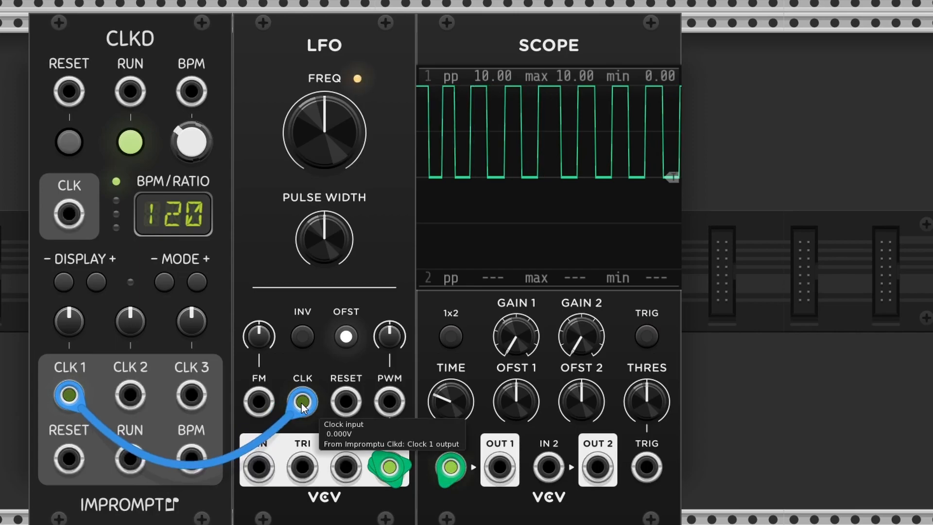
left_click_drag(325, 134, 325, 119)
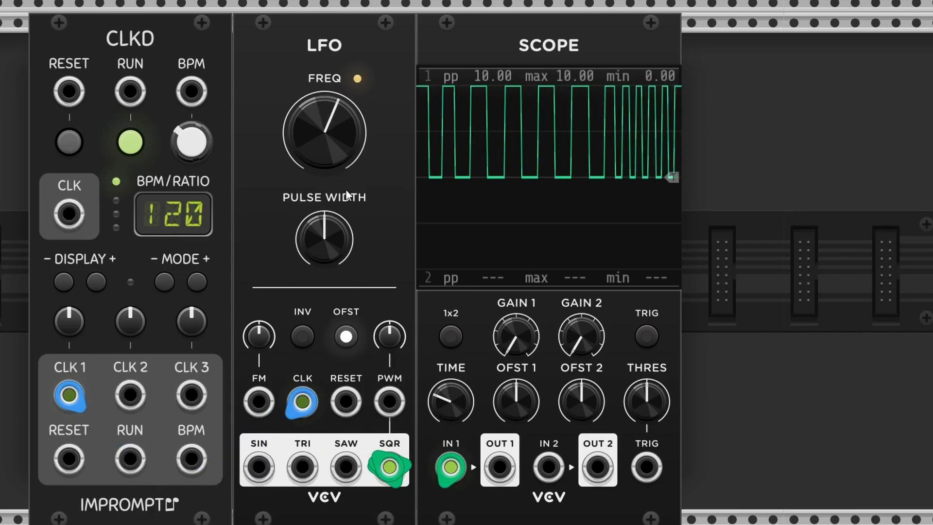
mouse_move(190, 143)
left_mouse_down()
mouse_move(190, 86)
mouse_move(191, 152)
left_mouse_up()
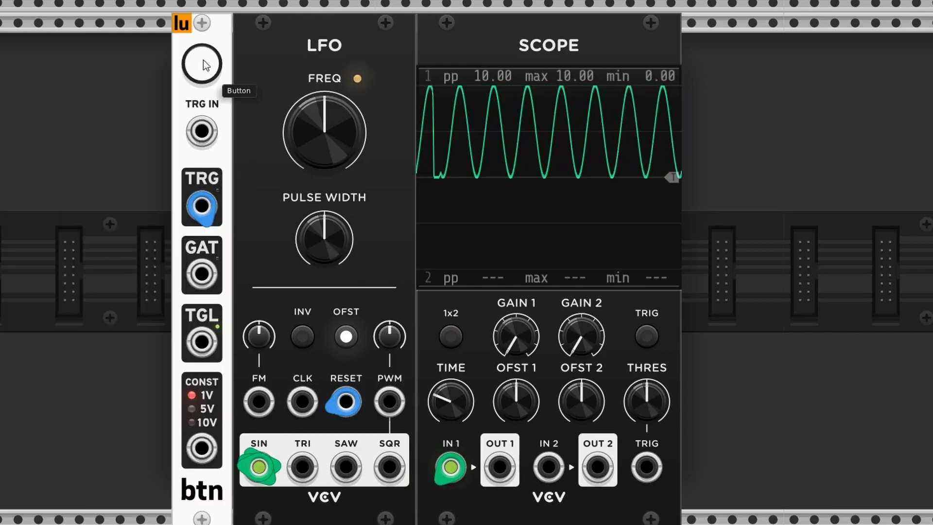
Lower the LFO frequency and retrigger its reset several times with the button module's trigger output
left_click(203, 59)
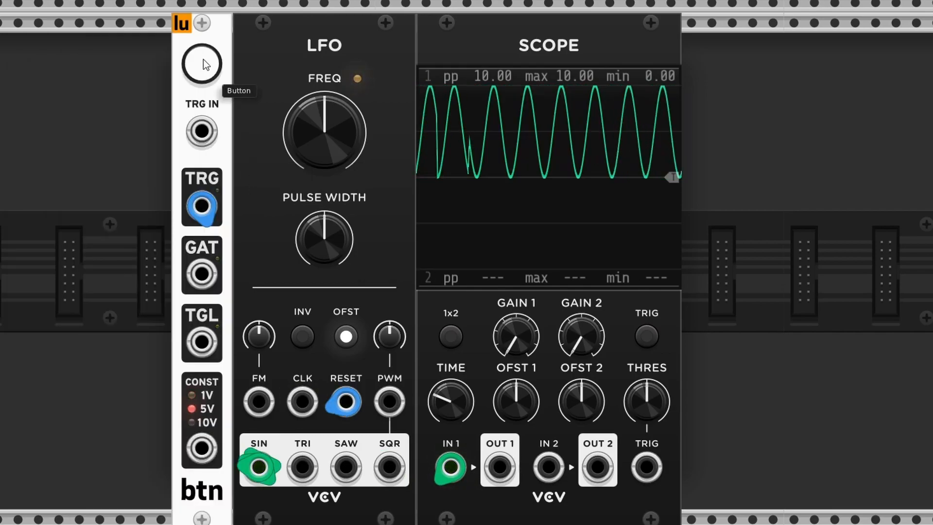
left_click_drag(334, 145, 304, 130)
left_click(200, 63)
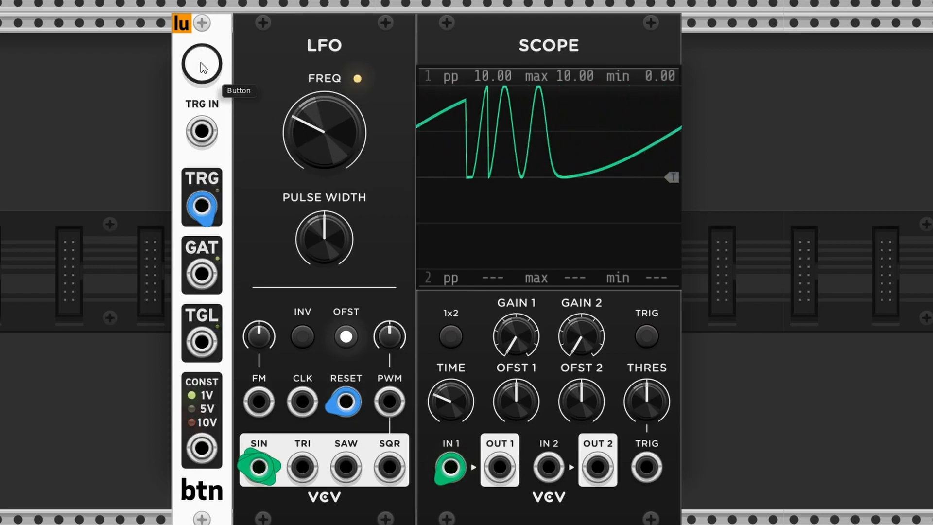
left_click(200, 62)
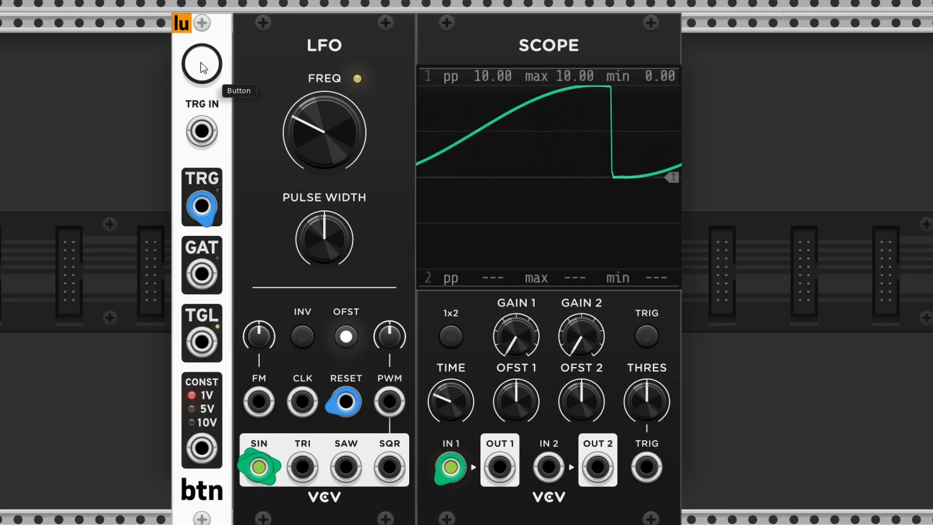
left_click(200, 63)
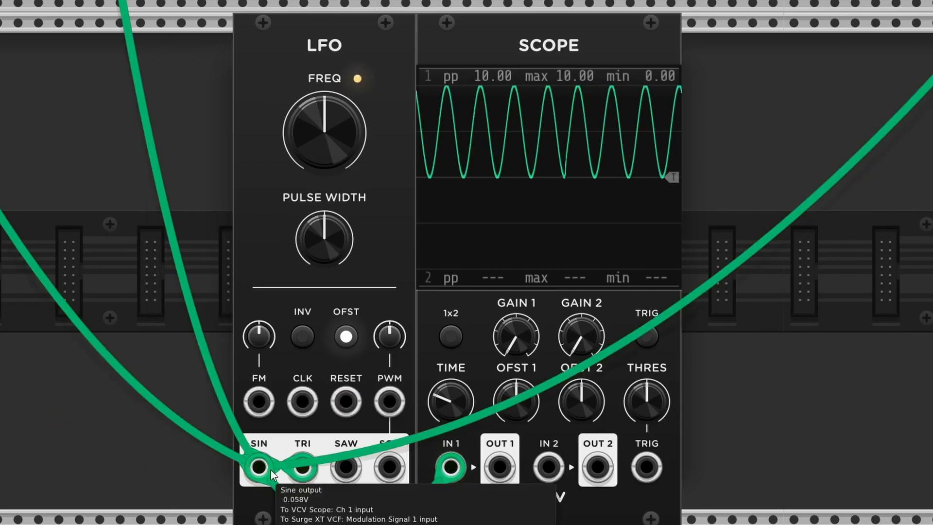
Move the scope cable from the LFO's sine output through triangle and saw to the square output
left_click_drag(270, 470, 317, 471)
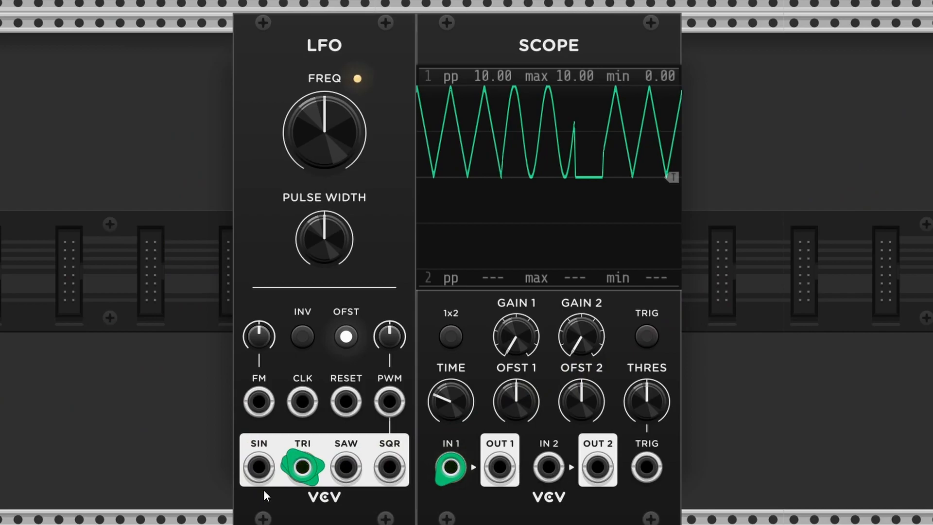
left_click_drag(300, 468, 346, 468)
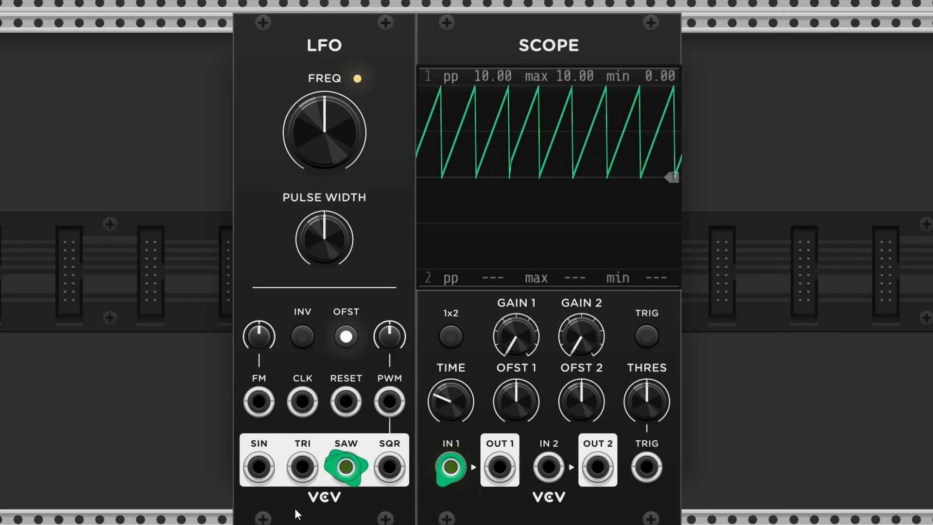
left_click_drag(347, 470, 386, 469)
left_click_drag(349, 470, 387, 471)
left_click_drag(349, 470, 389, 468)
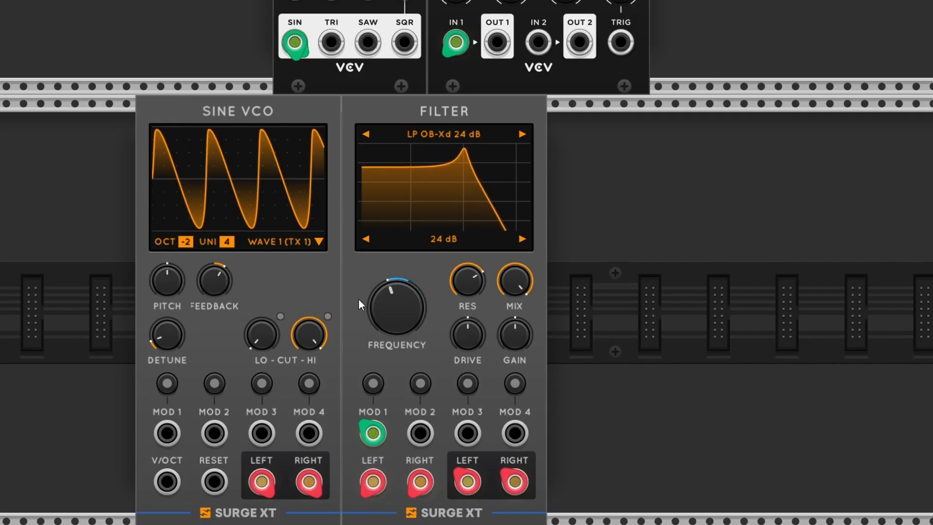
Raise the LFO frequency to about 7.7 Hz
mouse_move(364, 301)
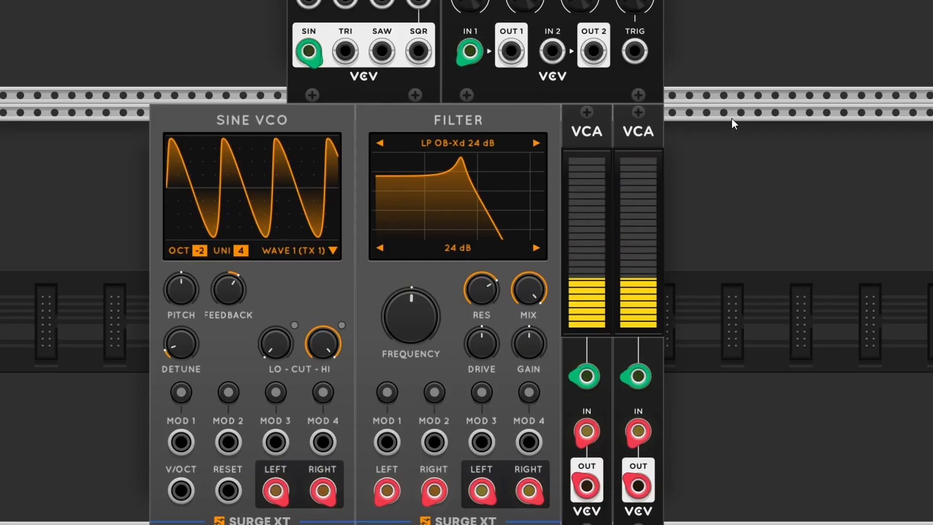
scroll(731, 118, "up", 5)
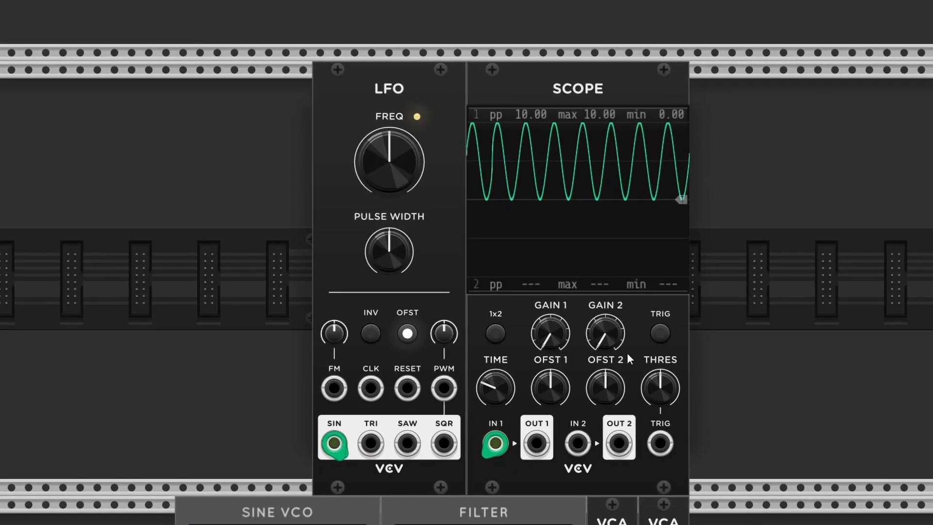
left_click_drag(389, 162, 388, 129)
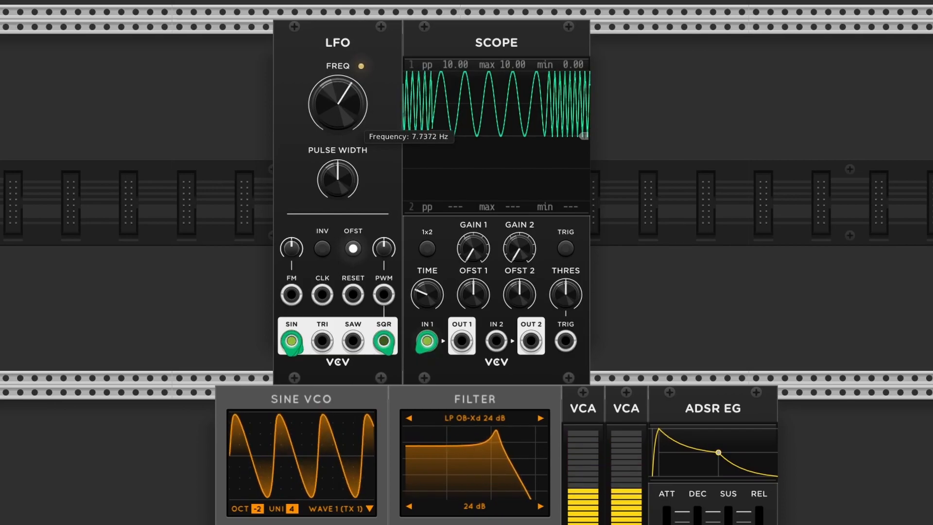
scroll(364, 154, "down", 5)
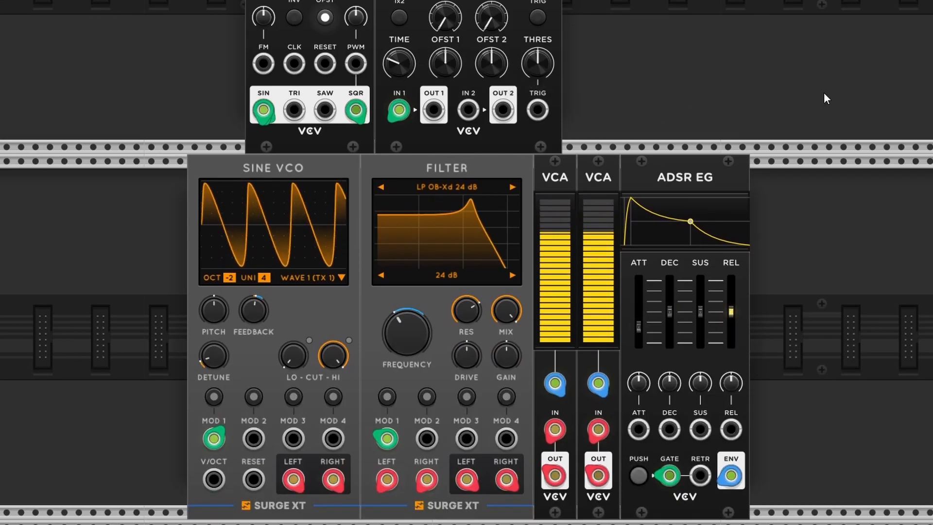
left_click_drag(700, 56, 507, 83)
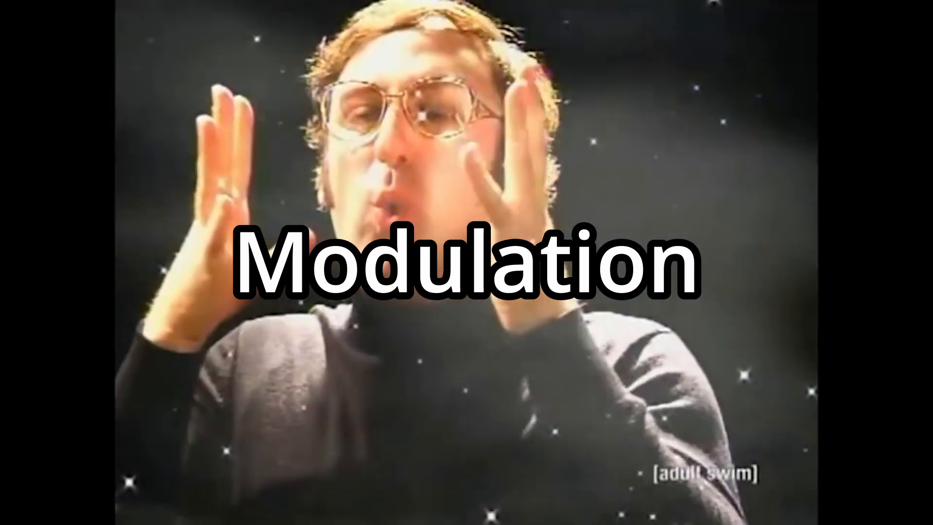